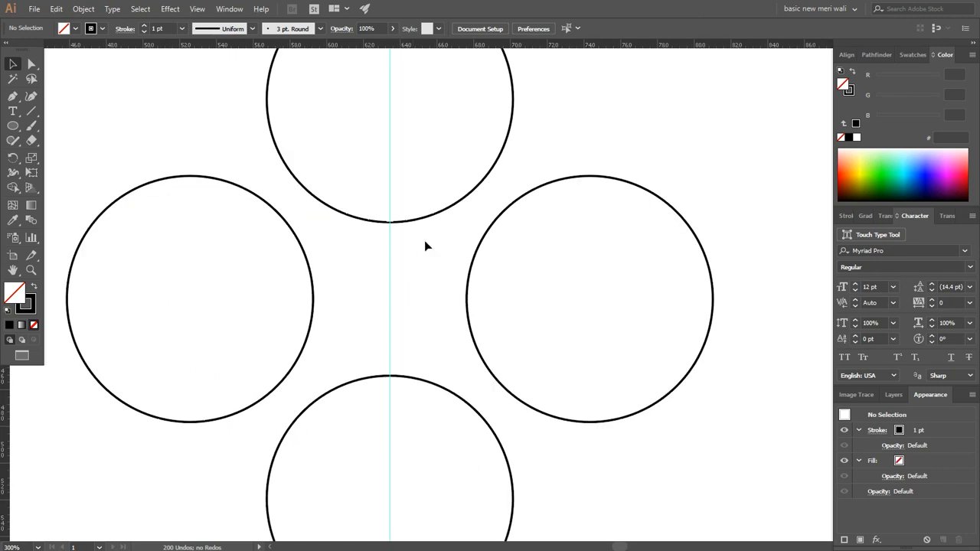
# Step: Add a horizontal guide through the centres of the two side circles
pyautogui.moveTo(456, 46); pyautogui.dragTo(466, 299)
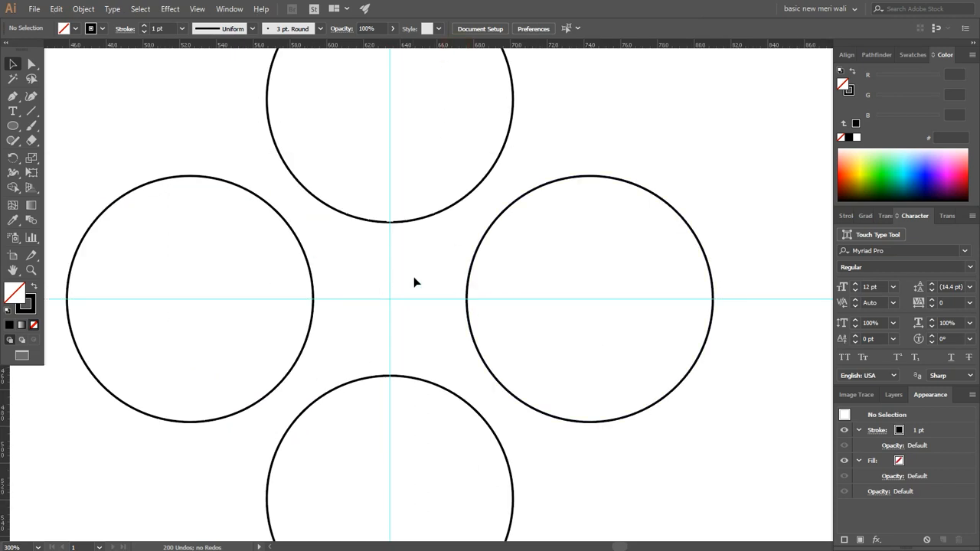
pyautogui.scroll(-1, 454, 269)
pyautogui.scroll(1, 537, 136)
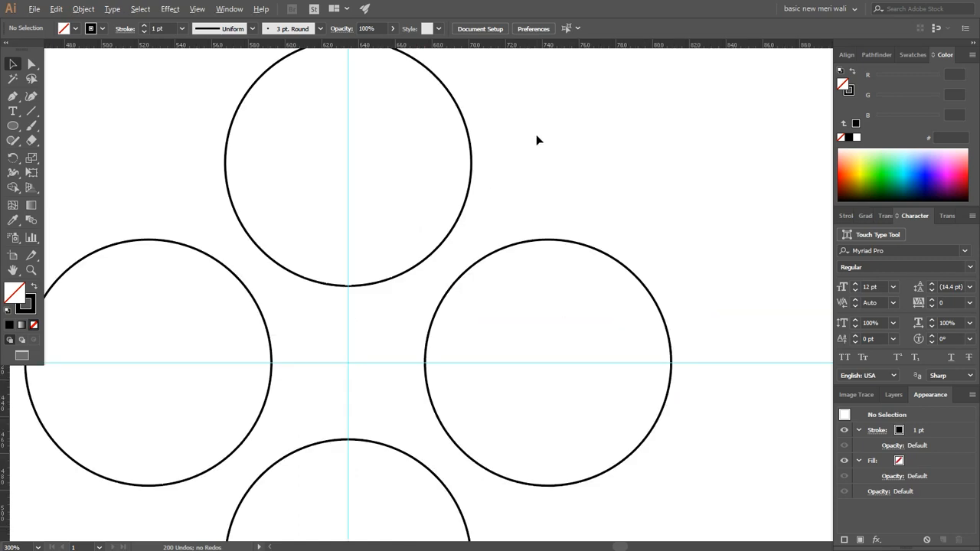
# Step: Draw a circle about 50 px in diameter and place it in the outer gap between the upper and right large circles, meeting both edges
pyautogui.click(13, 126)
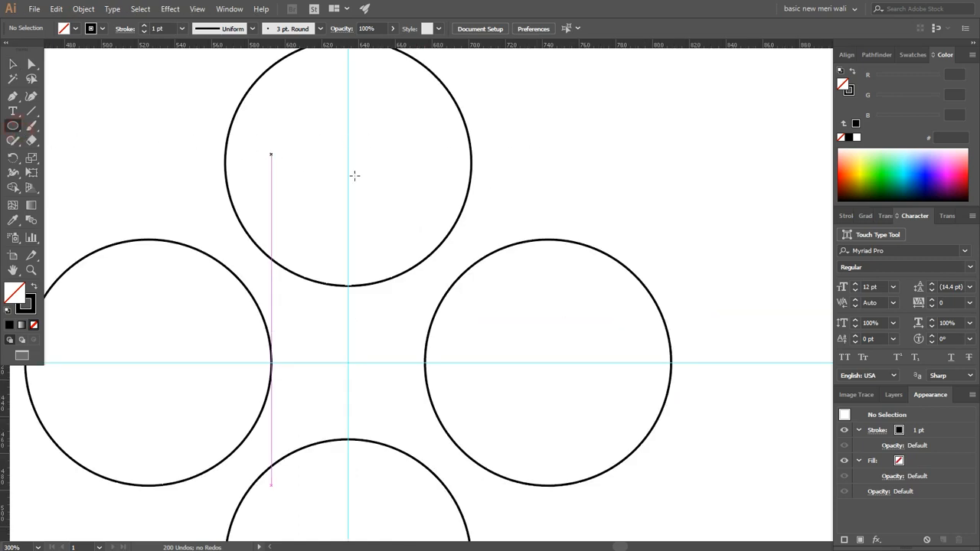
pyautogui.moveTo(504, 201); pyautogui.dragTo(501, 160)
pyautogui.scroll(3, 505, 168)
pyautogui.scroll(1, 507, 305)
pyautogui.press('v')
pyautogui.moveTo(582, 297); pyautogui.dragTo(606, 284)
pyautogui.scroll(-4, 606, 284)
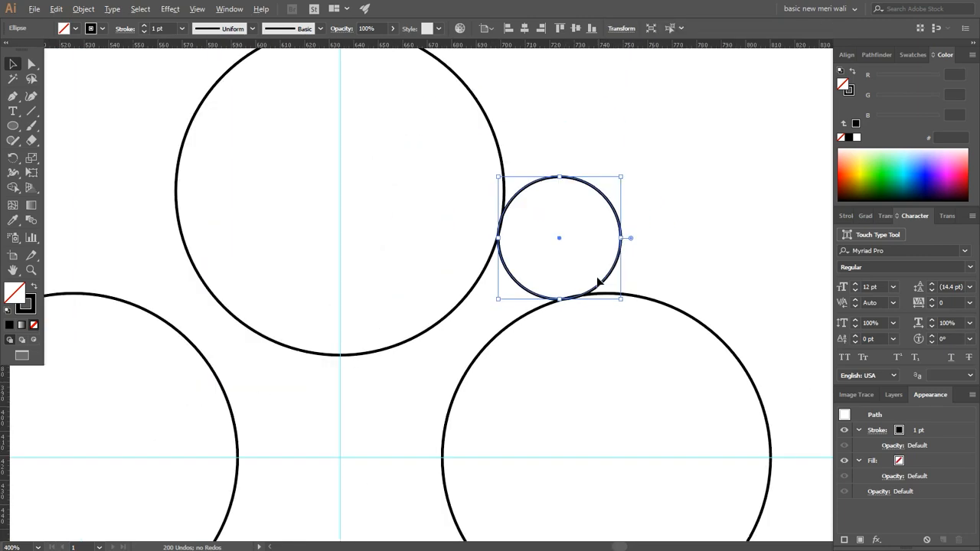
pyautogui.scroll(-1, 596, 242)
pyautogui.moveTo(597, 243); pyautogui.dragTo(573, 219)
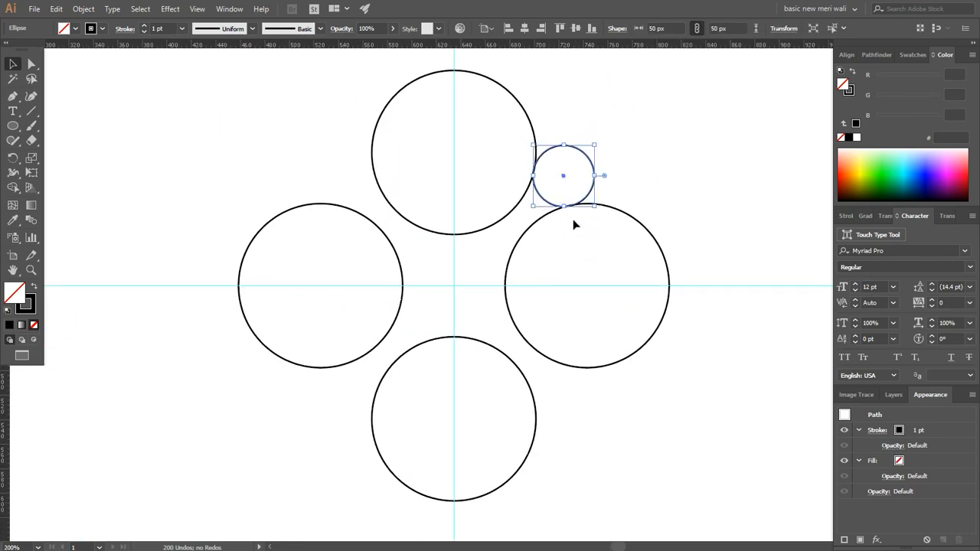
# Step: Rotate copies of the small circle in 90° increments around the guide intersection to fill the other three outer gaps
pyautogui.click(14, 158)
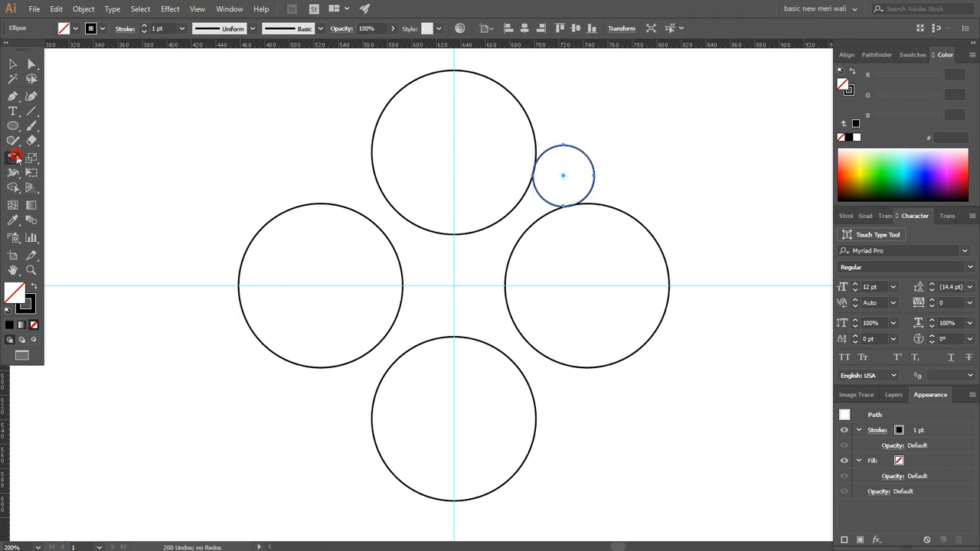
pyautogui.rightClick(454, 285)
pyautogui.click(454, 285)
pyautogui.hotkey('shift', 'alt')
pyautogui.moveTo(590, 190); pyautogui.dragTo(551, 444)
pyautogui.hotkey('ctrl', 'd')
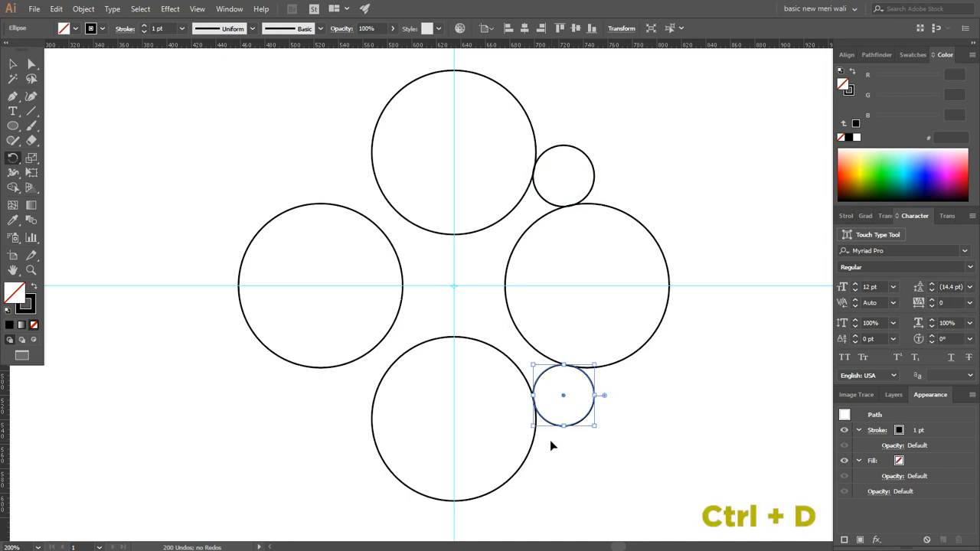
pyautogui.hotkey('ctrl', 'd')
pyautogui.hotkey('ctrl', 'd')
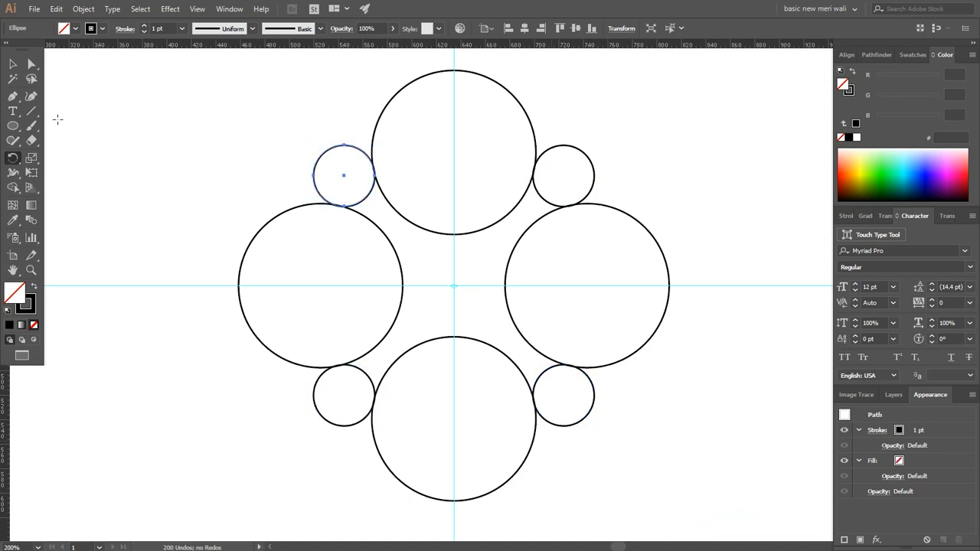
# Step: Select all the circles and use Shape Builder with a black fill to merge the central area with the four small circles
pyautogui.click(13, 63)
pyautogui.moveTo(705, 112); pyautogui.dragTo(219, 466)
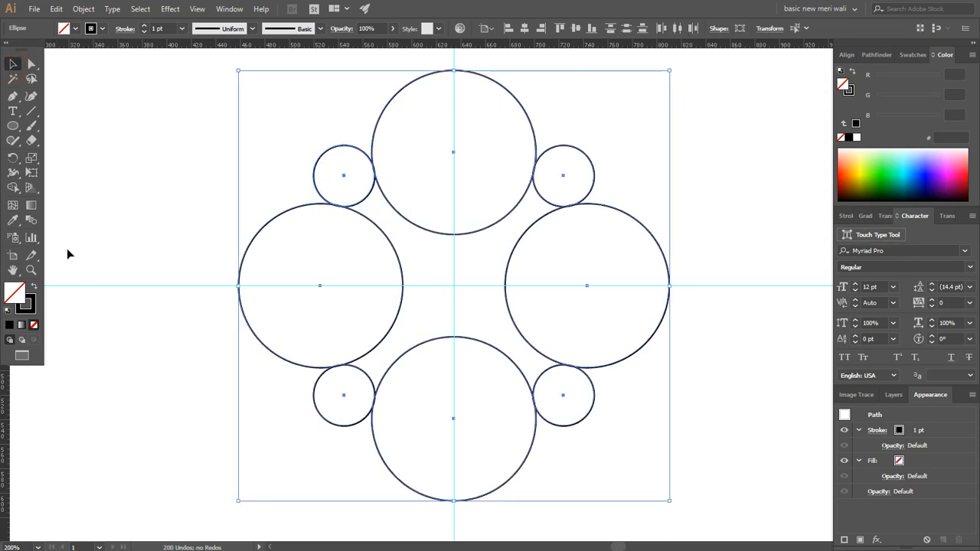
pyautogui.click(13, 187)
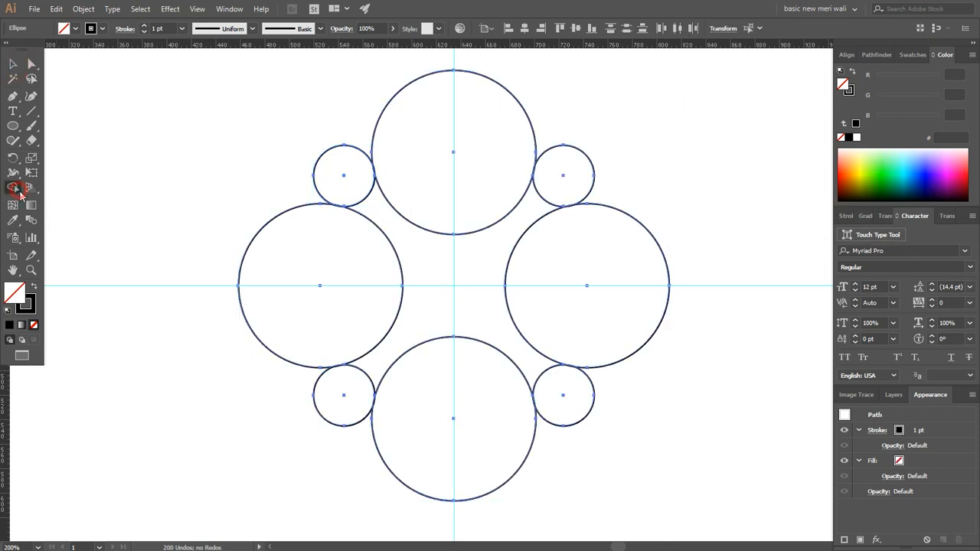
pyautogui.click(35, 285)
pyautogui.moveTo(337, 180); pyautogui.dragTo(429, 251)
pyautogui.moveTo(562, 183)
pyautogui.mouseDown()
pyautogui.moveTo(536, 219)
pyautogui.moveTo(539, 232)
pyautogui.mouseUp()
pyautogui.moveTo(547, 390); pyautogui.dragTo(534, 368)
pyautogui.moveTo(328, 394); pyautogui.dragTo(382, 352)
# Step: Remove the remaining parts of the four large circles with Shape Builder, keeping only the X-shaped body
pyautogui.moveTo(718, 204); pyautogui.dragTo(640, 277)
pyautogui.moveTo(543, 81); pyautogui.dragTo(475, 161)
pyautogui.moveTo(242, 232); pyautogui.dragTo(291, 268)
pyautogui.keyDown('alt'); pyautogui.click(490, 429); pyautogui.keyUp('alt')
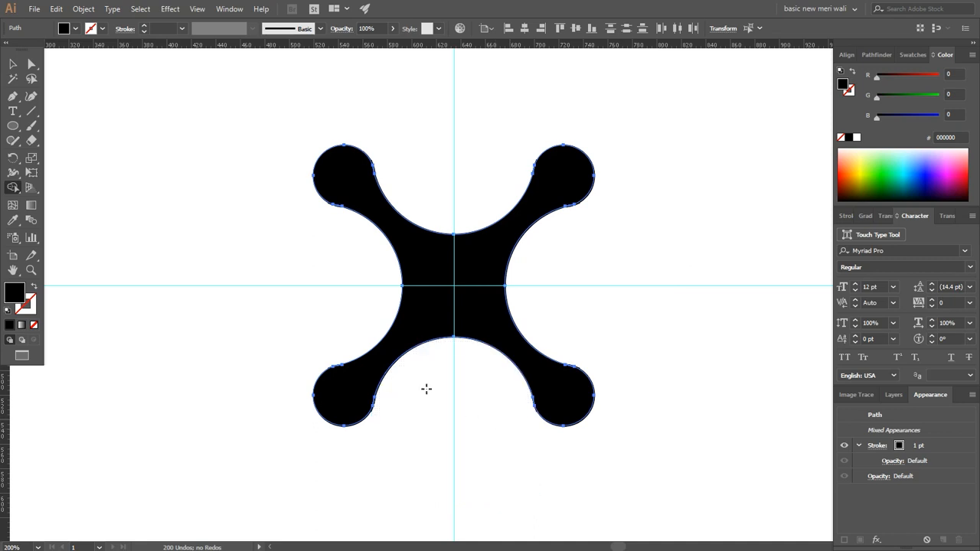
# Step: Draw an unfilled circle about 83 px in diameter around the body's upper-right arm end
pyautogui.click(6, 128)
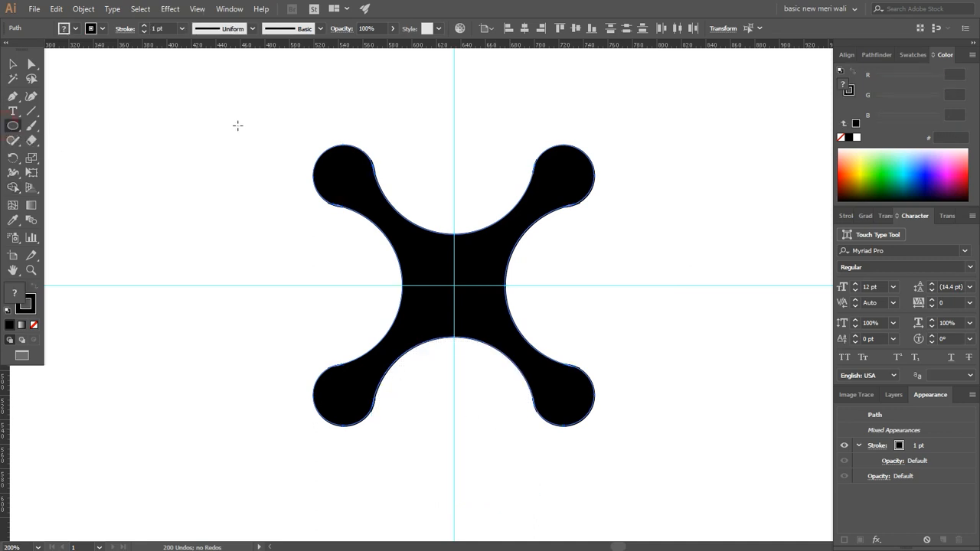
pyautogui.scroll(2, 608, 159)
pyautogui.moveTo(604, 147); pyautogui.dragTo(572, 192)
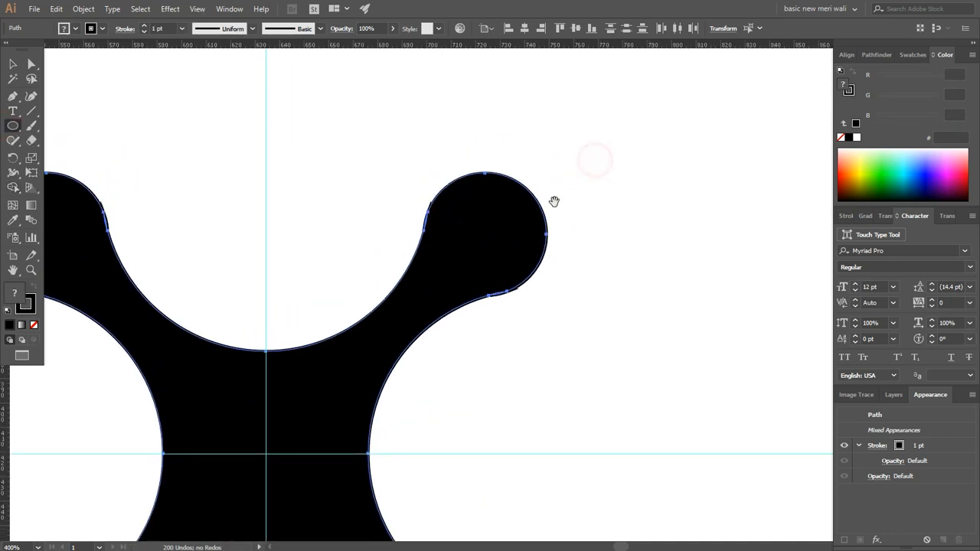
pyautogui.moveTo(487, 231); pyautogui.dragTo(451, 129)
pyautogui.click(33, 325)
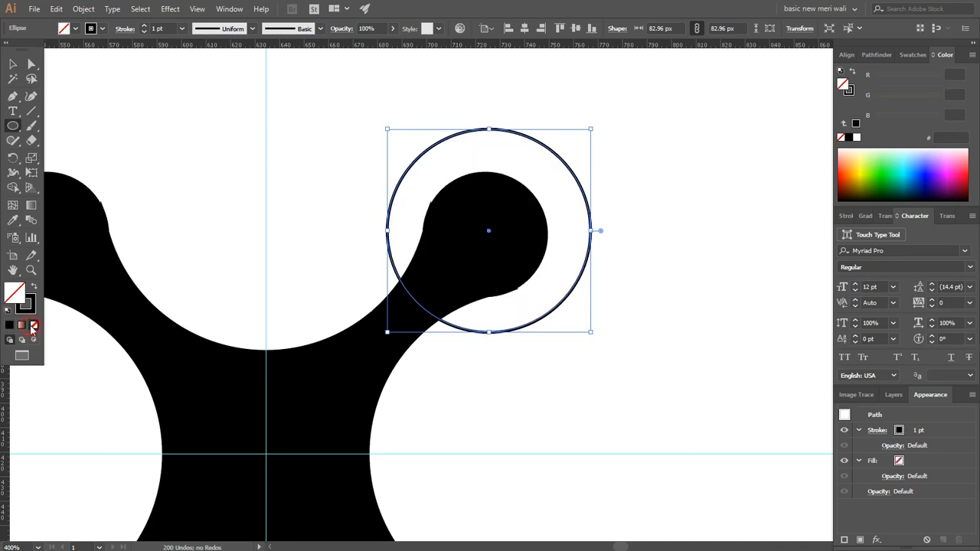
# Step: Copy the circle, paste it in front and enlarge the copy from its centre into a concentric outer ring
pyautogui.click(12, 64)
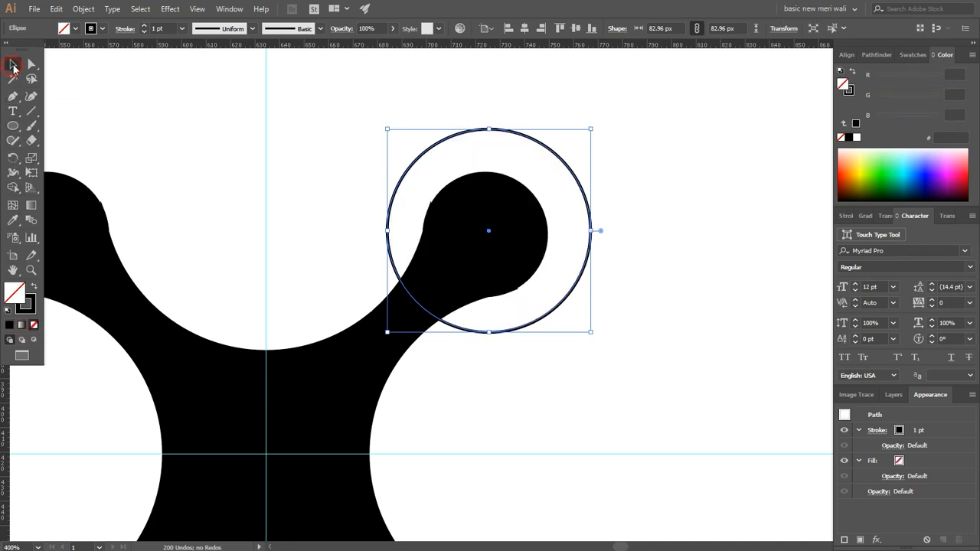
pyautogui.click(56, 8)
pyautogui.click(74, 67)
pyautogui.click(57, 9)
pyautogui.click(92, 94)
pyautogui.moveTo(488, 130); pyautogui.dragTo(491, 100)
pyautogui.click(174, 157)
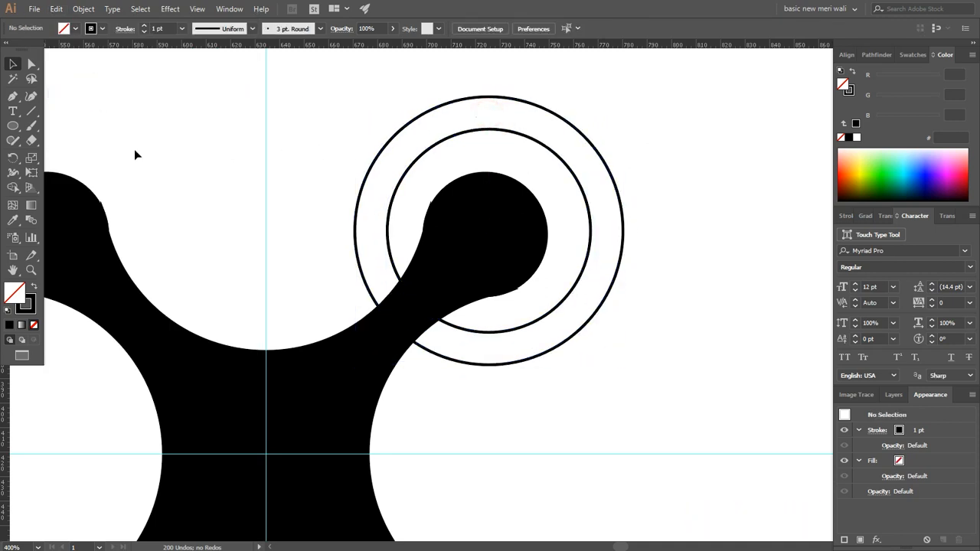
# Step: Draw two short slanted lines across the band between the two rings, one on the upper left and one on the upper right
pyautogui.click(33, 111)
pyautogui.moveTo(377, 129); pyautogui.dragTo(419, 172)
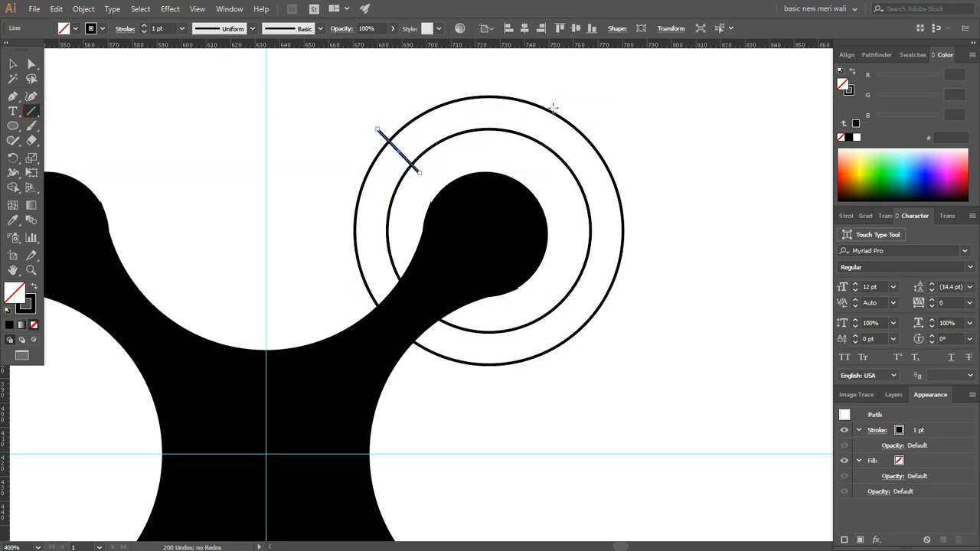
pyautogui.moveTo(563, 102); pyautogui.dragTo(542, 152)
# Step: Use Shape Builder on the rings and lines to remove everything except a black-filled arc segment between the two lines
pyautogui.press('v')
pyautogui.moveTo(590, 87); pyautogui.dragTo(296, 175)
pyautogui.moveTo(661, 89); pyautogui.dragTo(347, 160)
pyautogui.click(15, 188)
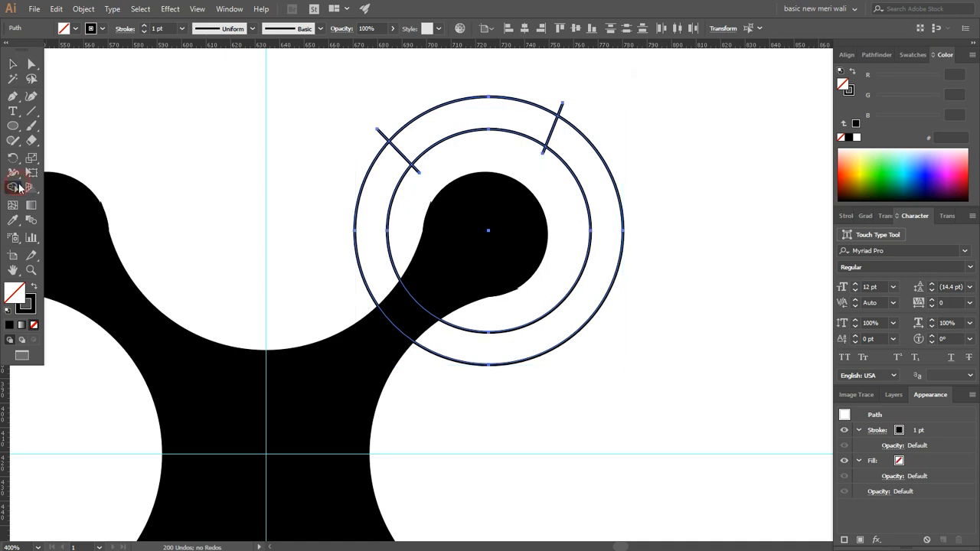
pyautogui.click(36, 286)
pyautogui.moveTo(344, 206)
pyautogui.mouseDown()
pyautogui.moveTo(604, 179)
pyautogui.moveTo(647, 165)
pyautogui.mouseUp()
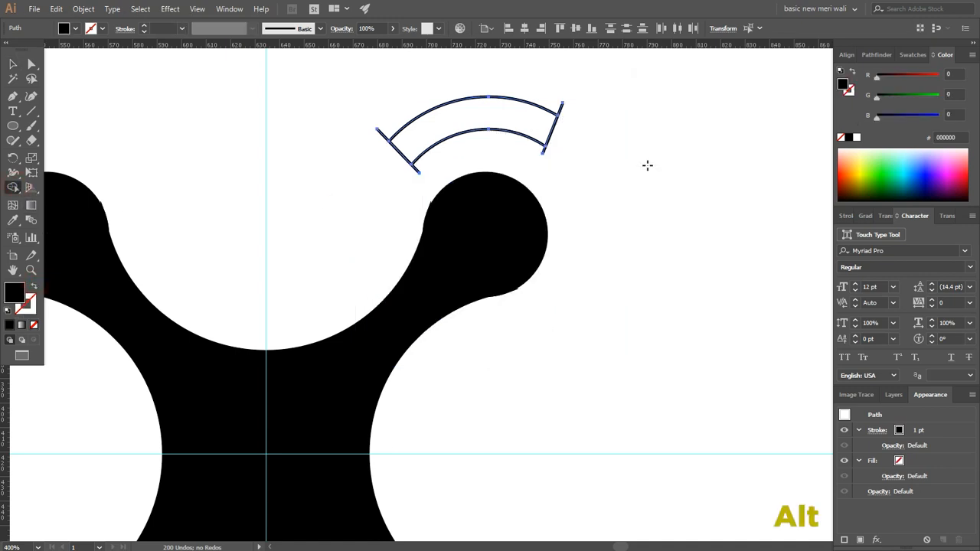
pyautogui.keyDown('alt'); pyautogui.click(560, 106); pyautogui.keyUp('alt')
pyautogui.moveTo(387, 125); pyautogui.dragTo(361, 165)
pyautogui.moveTo(420, 164); pyautogui.dragTo(409, 189)
pyautogui.moveTo(421, 145); pyautogui.dragTo(384, 176)
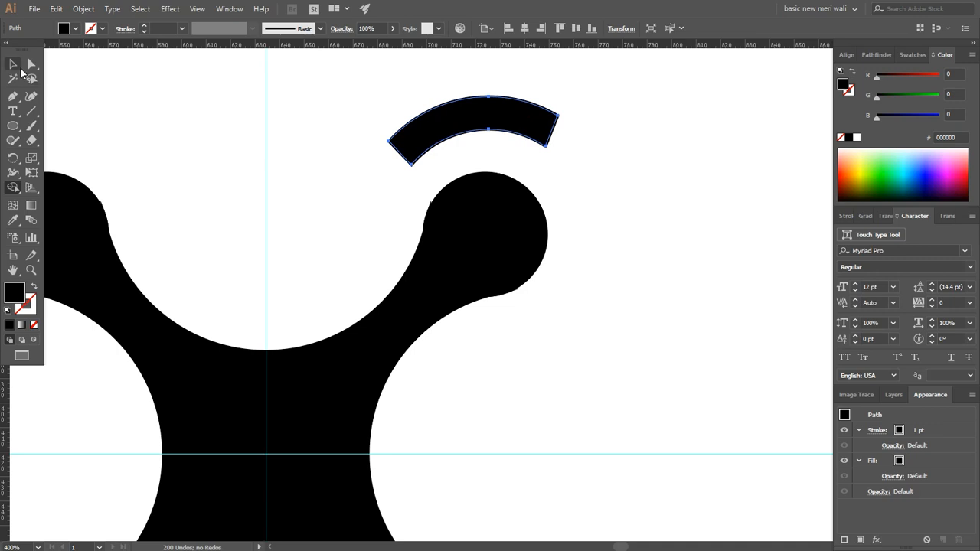
# Step: Round the arc segment's corners to 6.62 px and add a copy rotated 90° clockwise around the arm end's centre
pyautogui.click(31, 66)
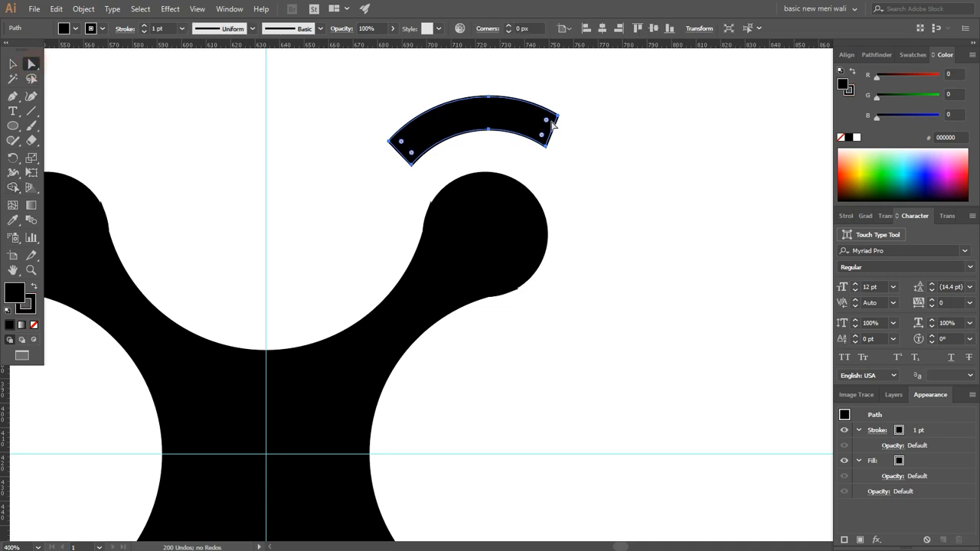
pyautogui.moveTo(552, 122); pyautogui.dragTo(383, 161)
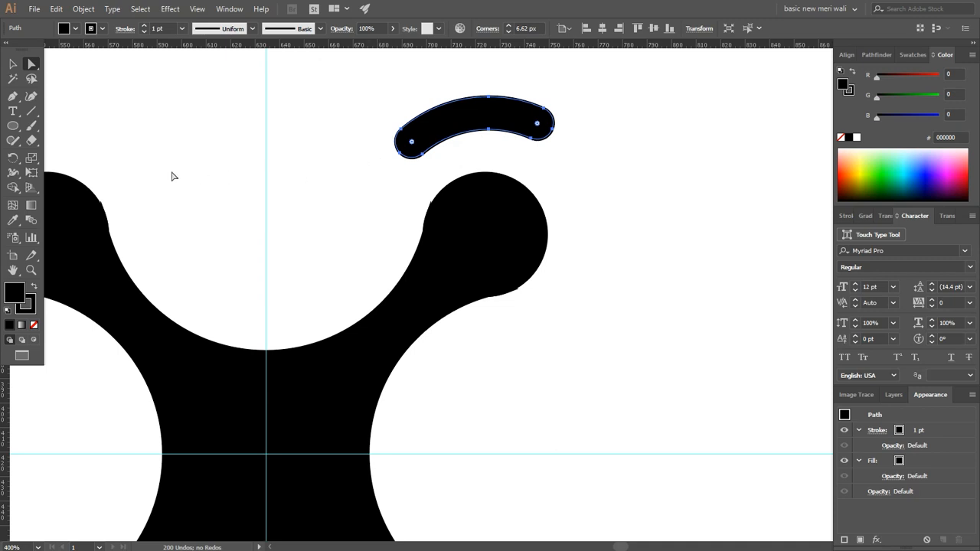
pyautogui.click(13, 157)
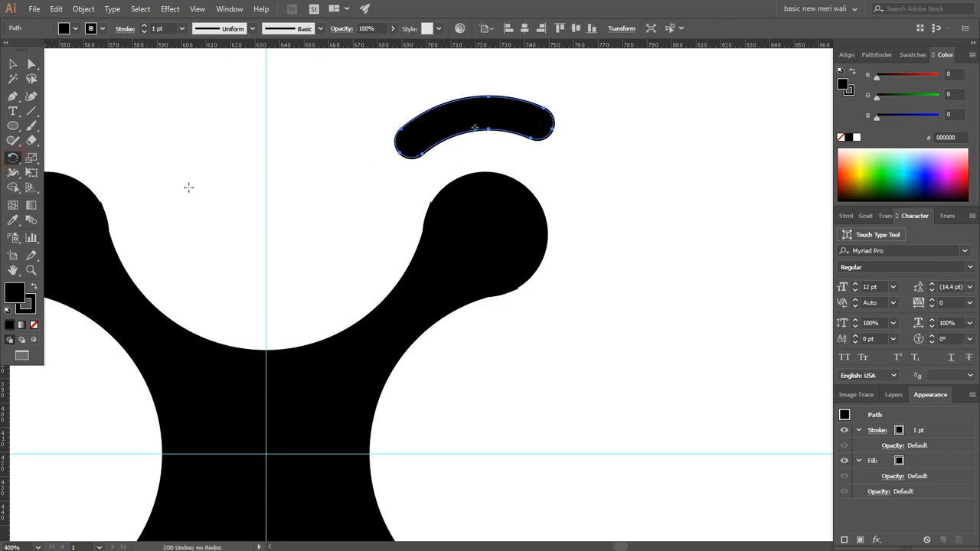
pyautogui.click(486, 232)
pyautogui.moveTo(477, 116); pyautogui.dragTo(626, 269)
pyautogui.click(608, 257)
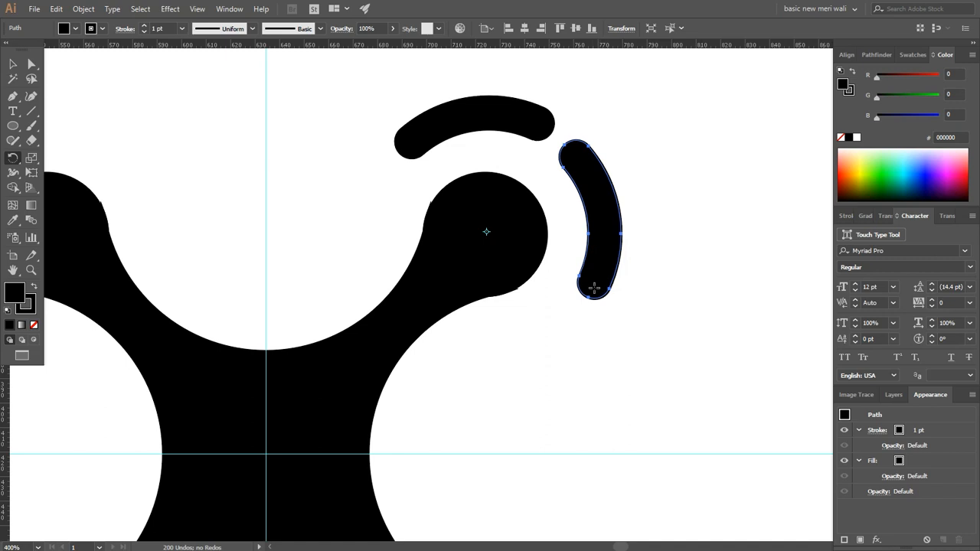
# Step: Select both arcs and rotate copies in 90° increments around the guide intersection to the other three arm ends
pyautogui.scroll(-3, 553, 287)
pyautogui.press('v')
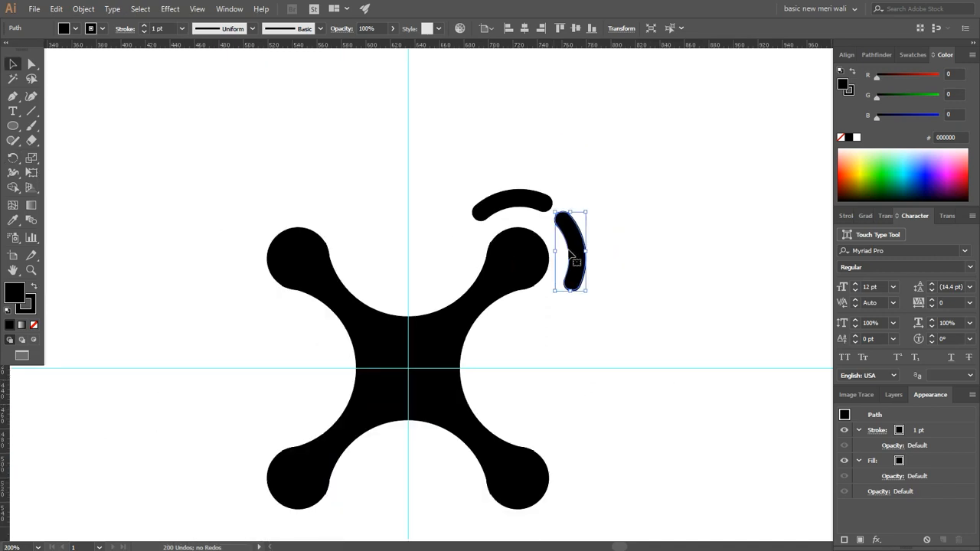
pyautogui.click(598, 177)
pyautogui.moveTo(579, 192); pyautogui.dragTo(534, 224)
pyautogui.moveTo(499, 295); pyautogui.dragTo(517, 218)
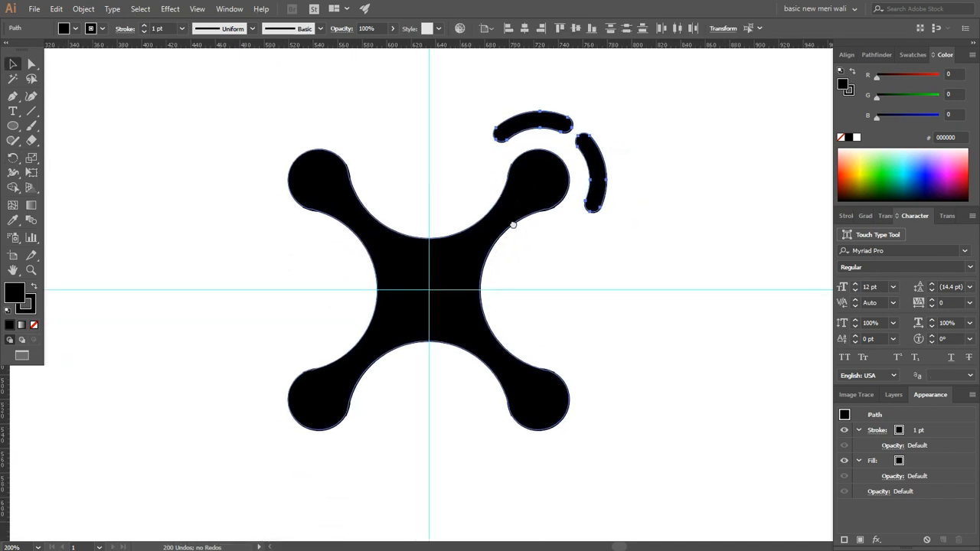
pyautogui.press('r')
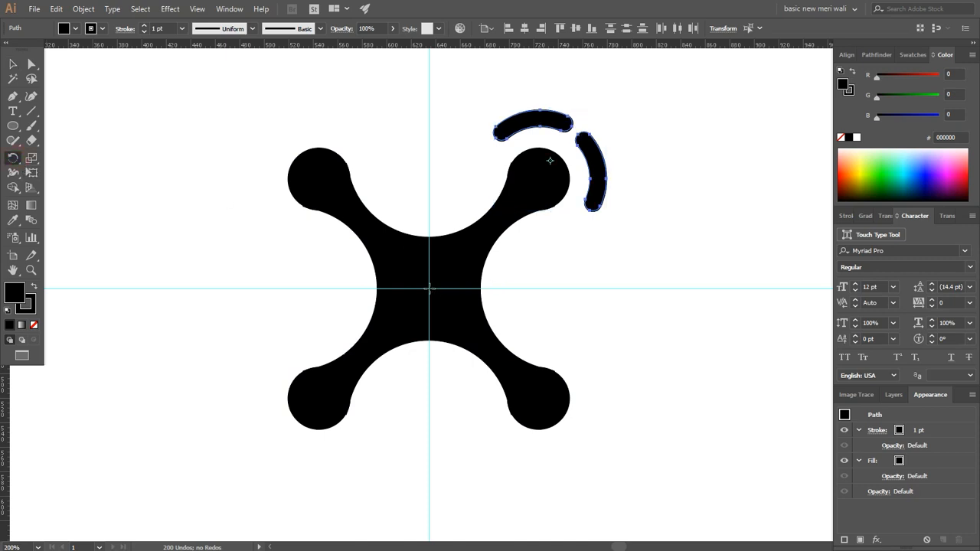
pyautogui.click(429, 289)
pyautogui.moveTo(588, 158); pyautogui.dragTo(564, 411)
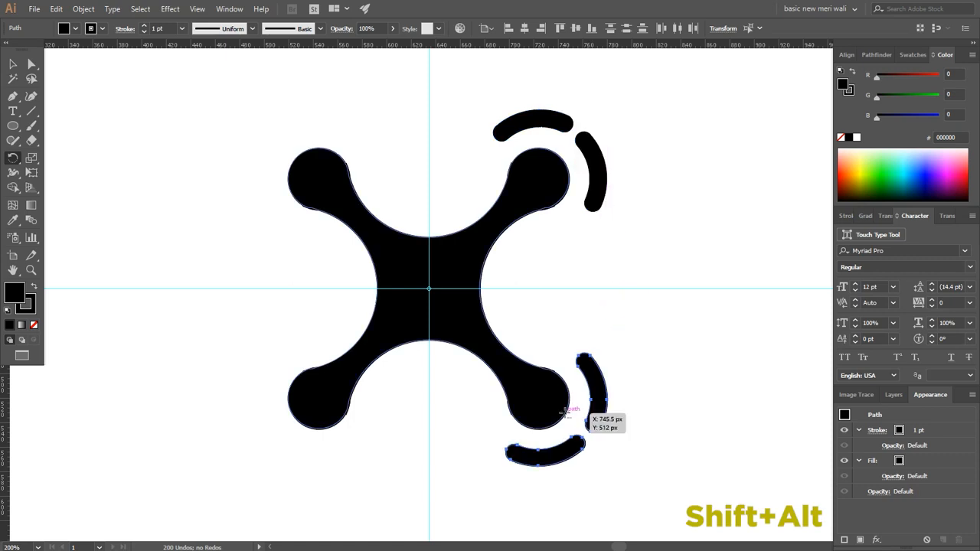
pyautogui.hotkey('ctrl', 'd')
pyautogui.hotkey('ctrl', 'd')
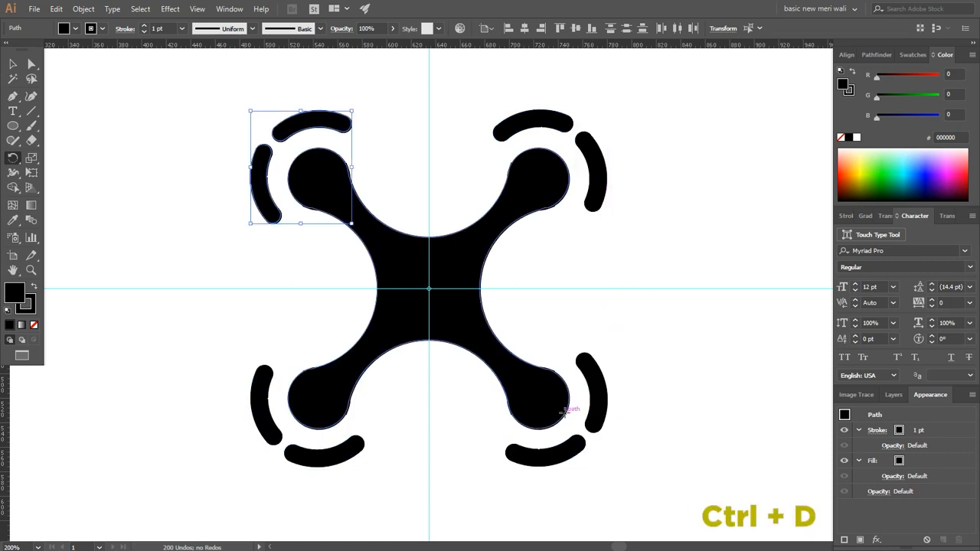
# Step: Remove the stroke from the body and all arcs, and group them together
pyautogui.press('v')
pyautogui.click(605, 301)
pyautogui.moveTo(670, 87); pyautogui.dragTo(198, 430)
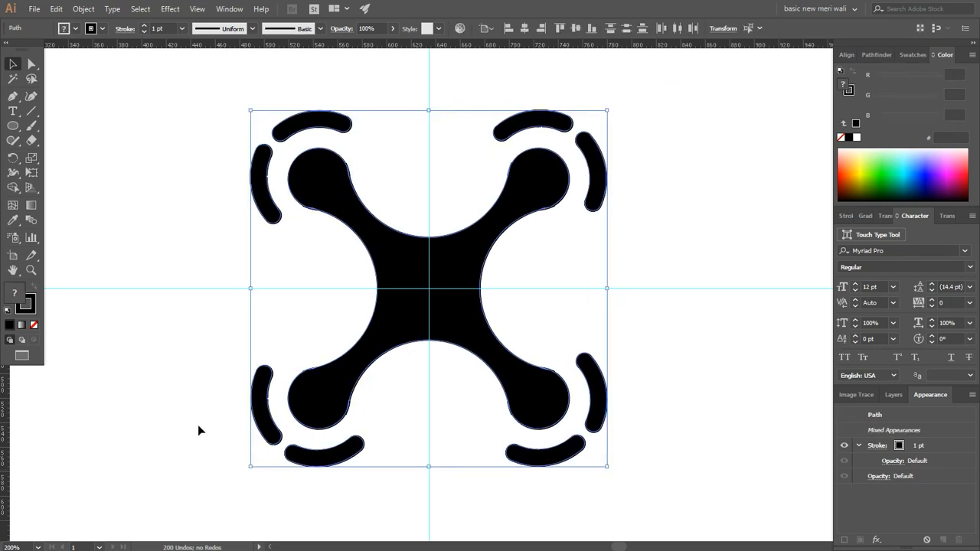
pyautogui.click(34, 325)
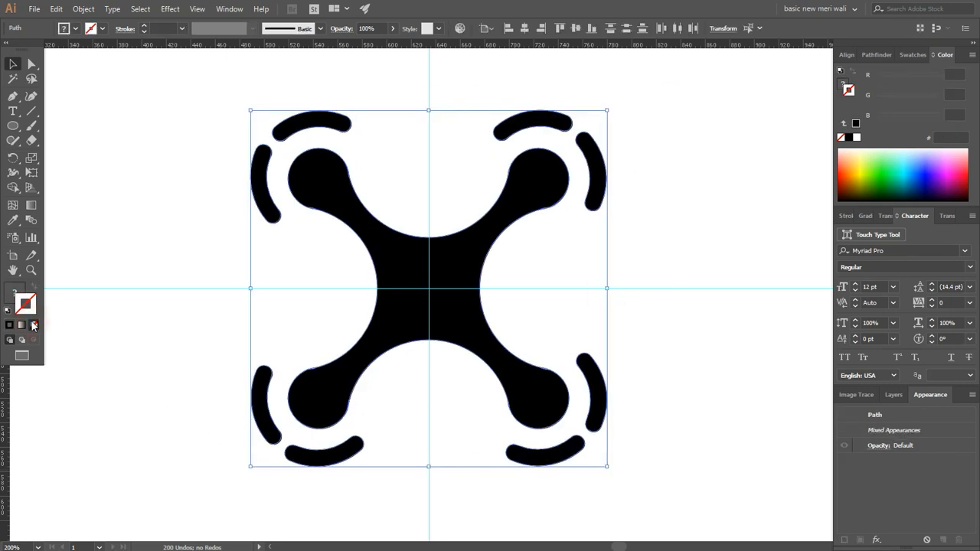
pyautogui.rightClick(334, 273)
pyautogui.click(376, 339)
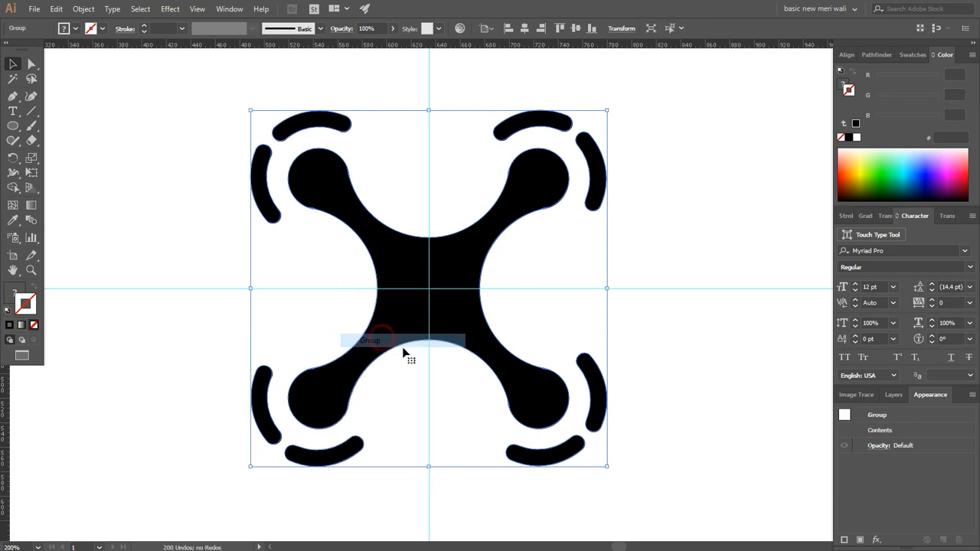
# Step: Scale the grouped drone icon down to roughly half its size from its centre and hide the guides
pyautogui.moveTo(607, 466); pyautogui.dragTo(512, 418)
pyautogui.rightClick(550, 214)
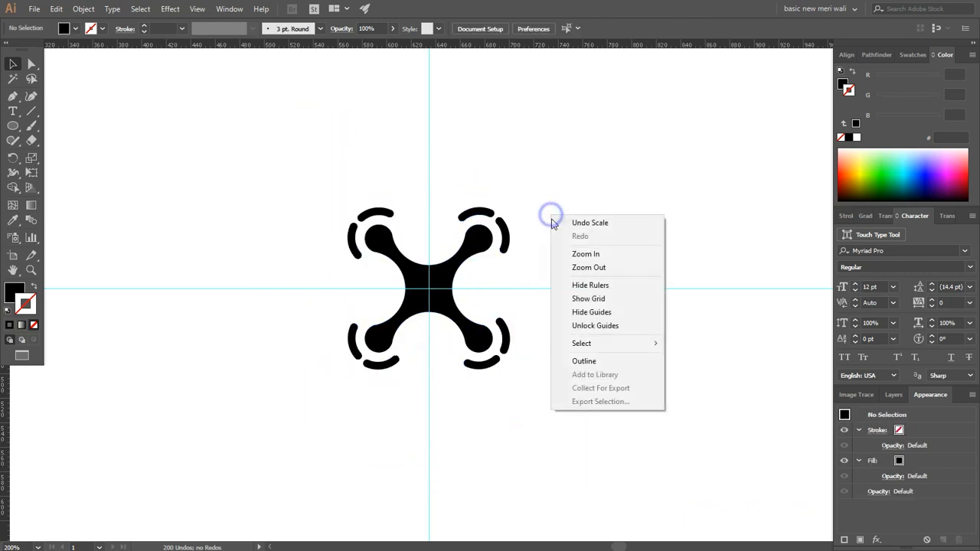
pyautogui.click(587, 312)
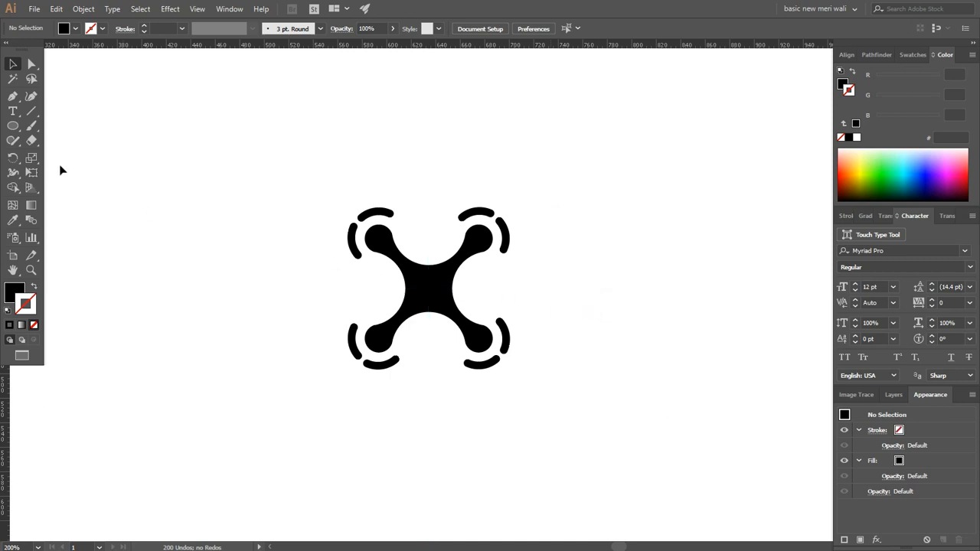
# Step: Add the point text DRONEE just below the drone icon and select it as an object
pyautogui.click(12, 111)
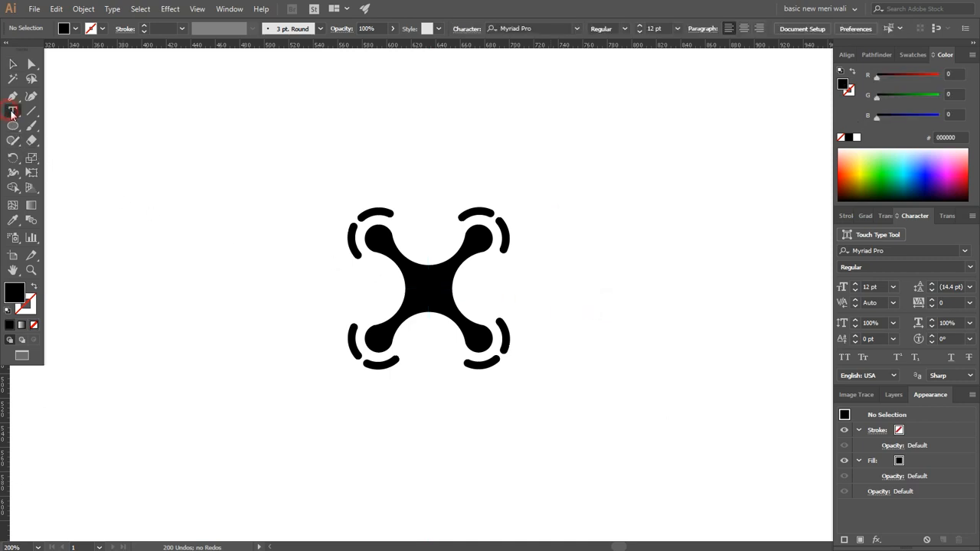
pyautogui.click(402, 398)
pyautogui.write('DRONEE')
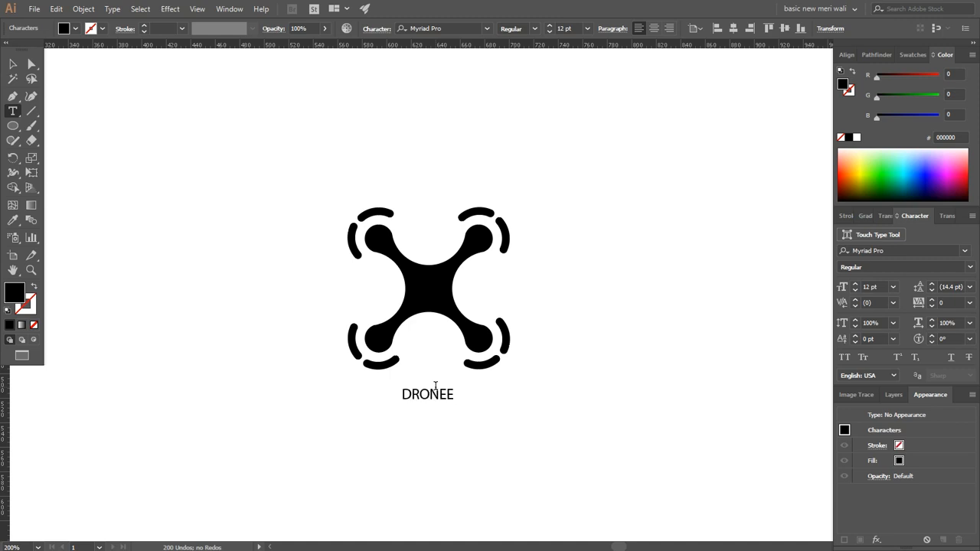
pyautogui.click(13, 63)
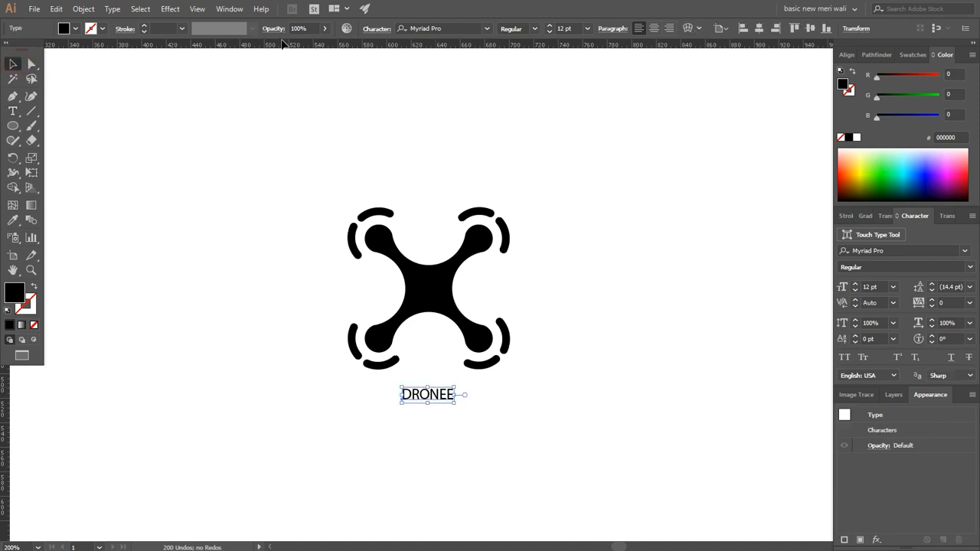
# Step: Set the DRONEE text's font to Montserrat Black
pyautogui.click(425, 28)
pyautogui.write('MONT')
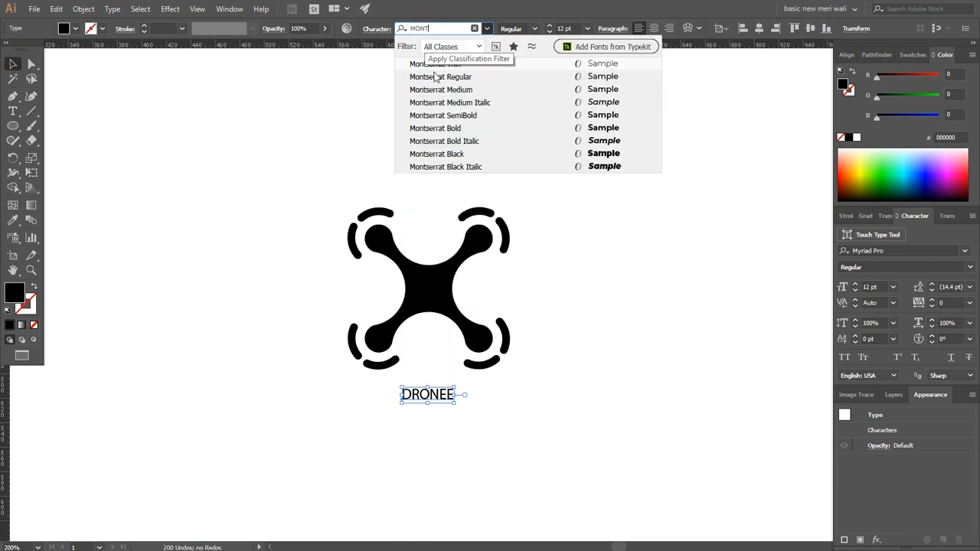
pyautogui.click(450, 154)
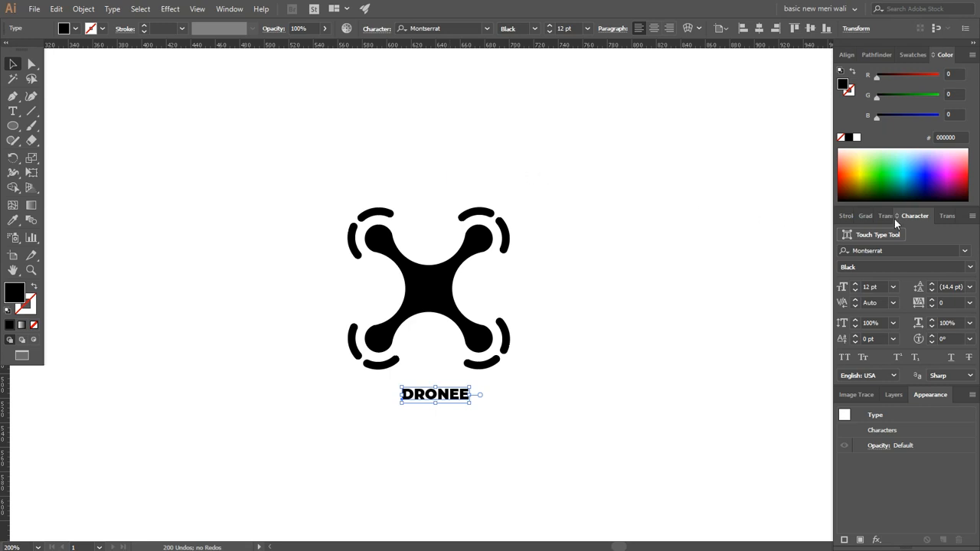
# Step: Set the DRONEE text's tracking to 250 and deselect it
pyautogui.click(233, 9)
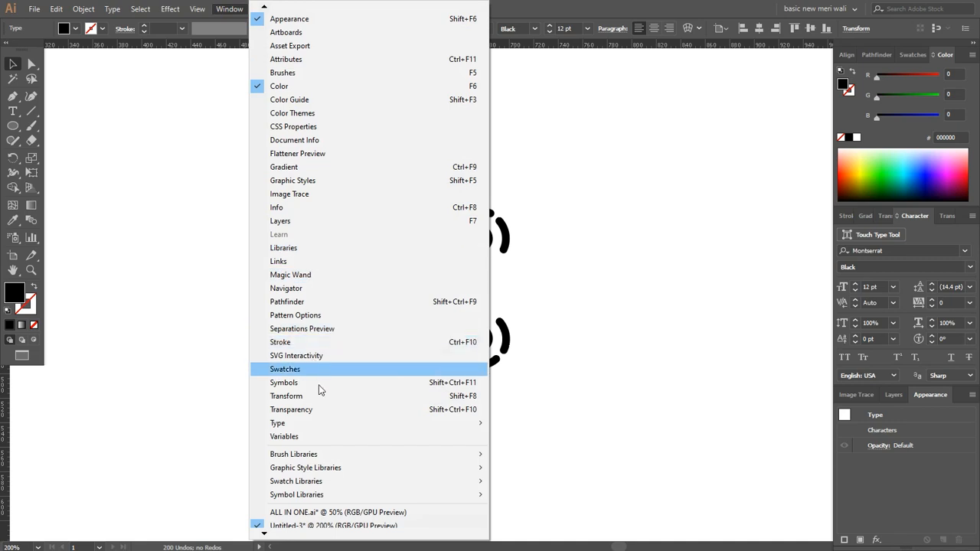
pyautogui.moveTo(425, 428)
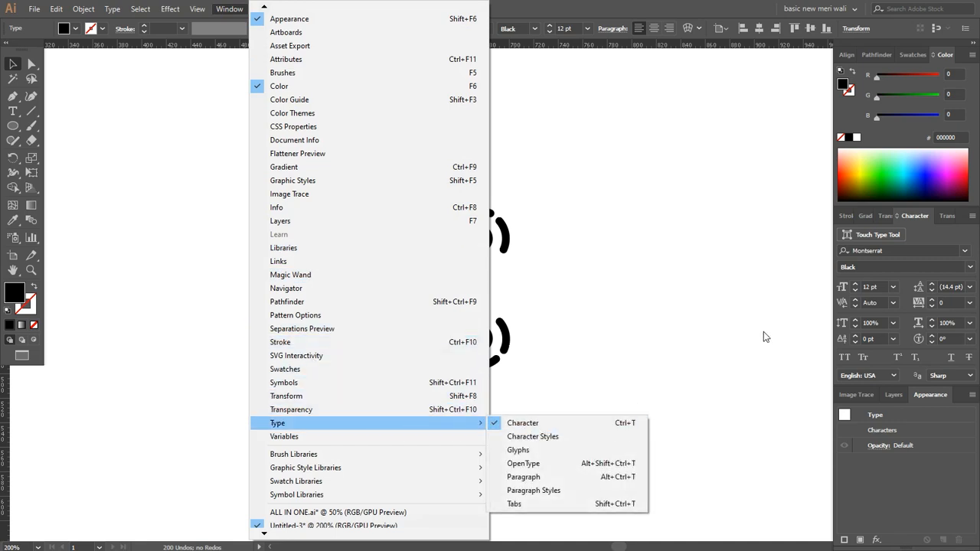
pyautogui.click(928, 240)
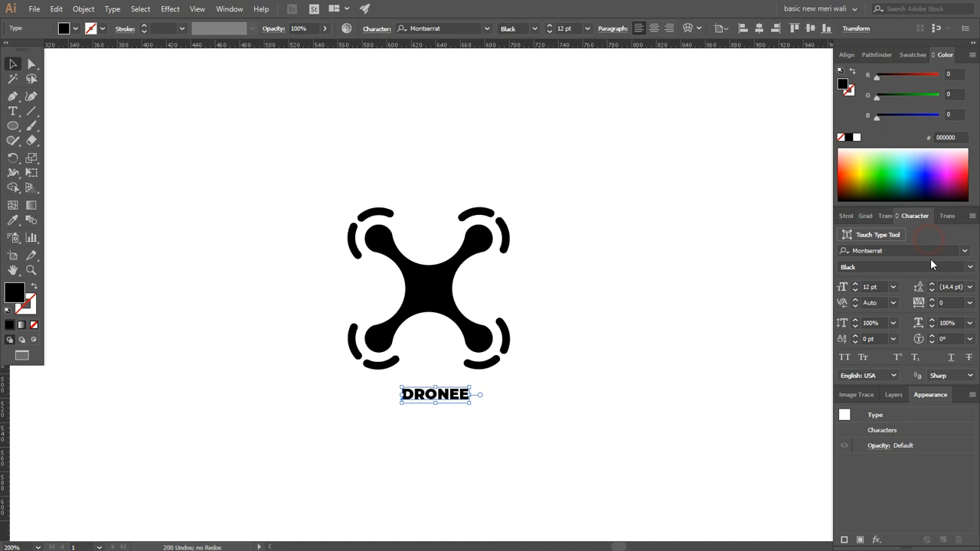
pyautogui.click(946, 302)
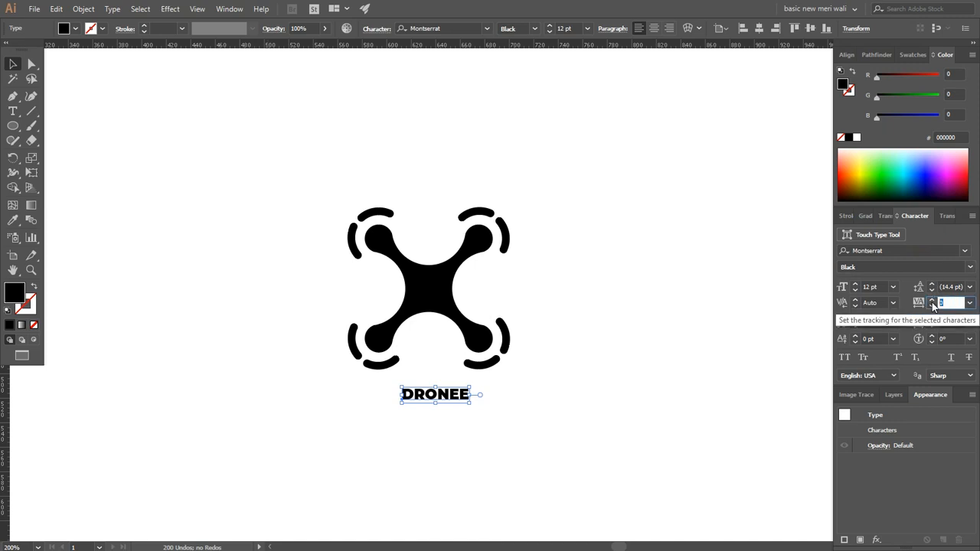
pyautogui.write('250')
pyautogui.click(624, 329)
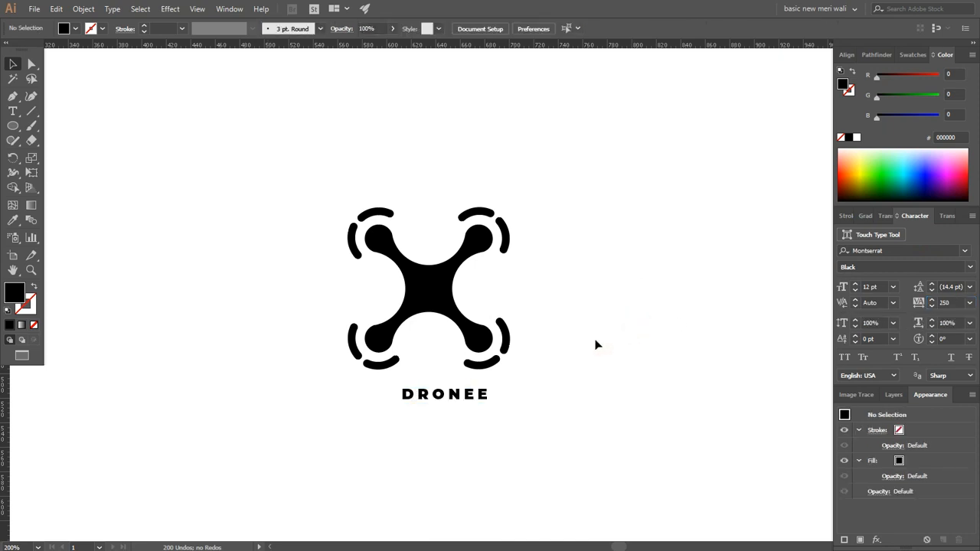
# Step: Scale the DRONEE text up from its centre to about 15.2 pt and expand its object and fill into outlines
pyautogui.click(445, 399)
pyautogui.moveTo(496, 402); pyautogui.dragTo(504, 405)
pyautogui.click(82, 8)
pyautogui.click(119, 138)
pyautogui.click(452, 335)
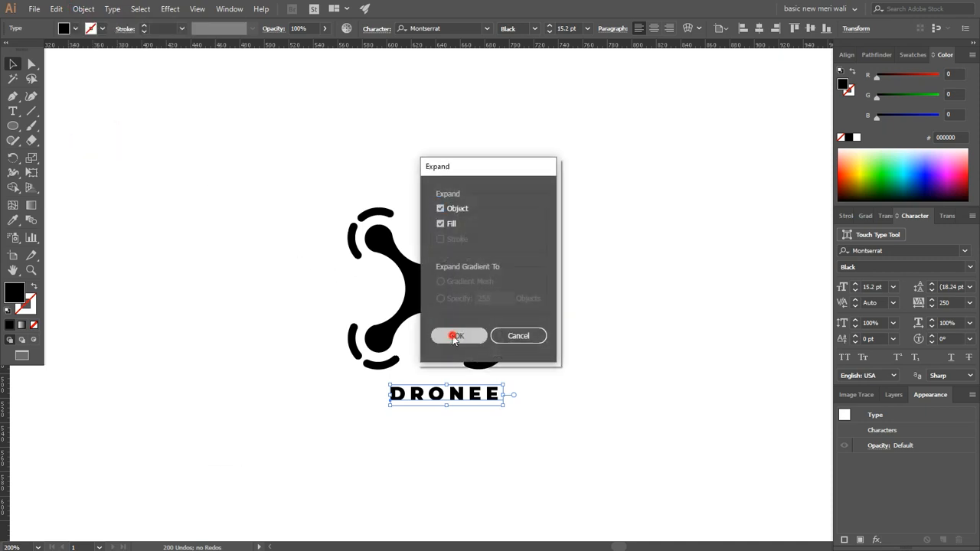
# Step: Align the drone icon and the DRONEE lettering to each other by their horizontal centres and group them
pyautogui.moveTo(576, 184); pyautogui.dragTo(310, 435)
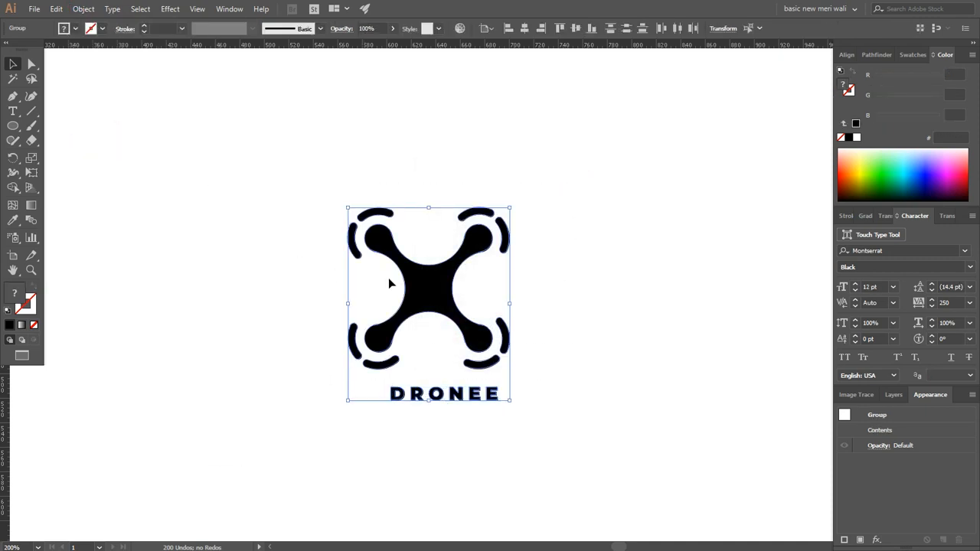
pyautogui.click(487, 28)
pyautogui.click(503, 44)
pyautogui.click(523, 28)
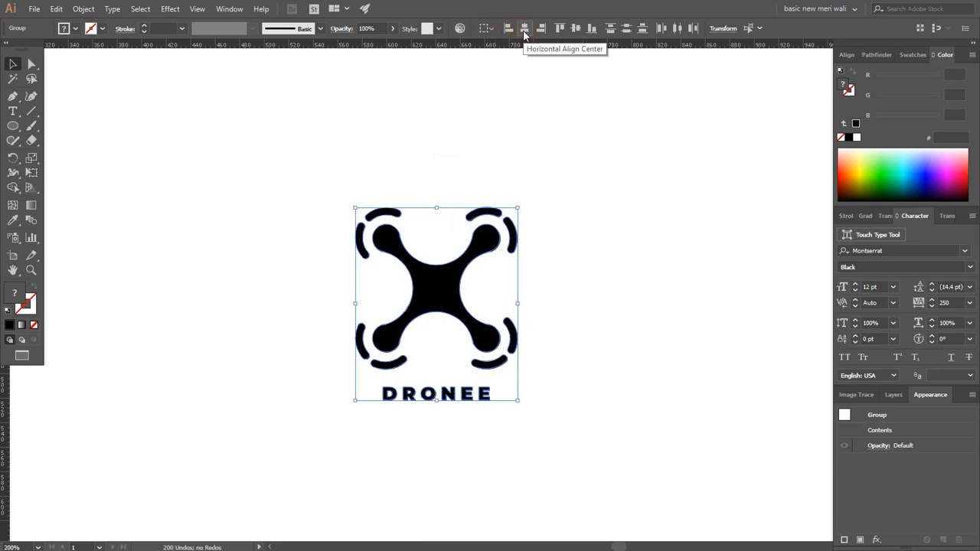
pyautogui.rightClick(442, 153)
pyautogui.click(469, 227)
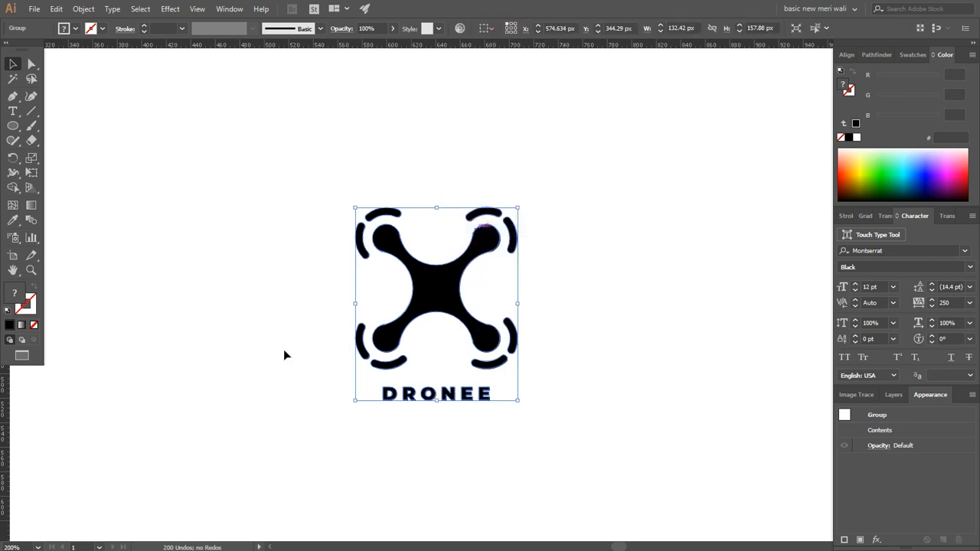
# Step: Draw a 1280 × 720 px rectangle covering the whole artboard and fill it with the light-blue colour sampled from the swatch beside it
pyautogui.click(38, 547)
pyautogui.click(61, 532)
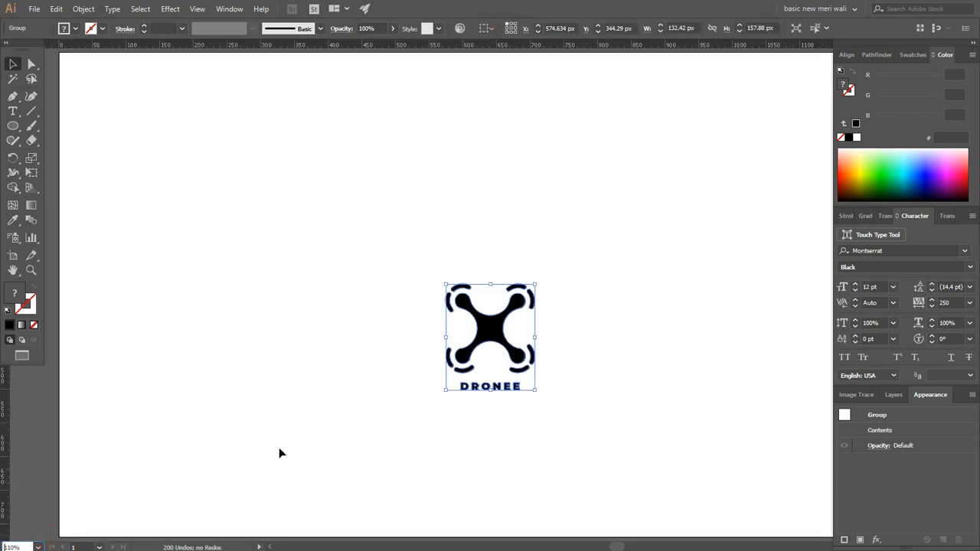
pyautogui.scroll(-1, 283, 444)
pyautogui.moveTo(332, 389); pyautogui.dragTo(293, 405)
pyautogui.click(296, 364)
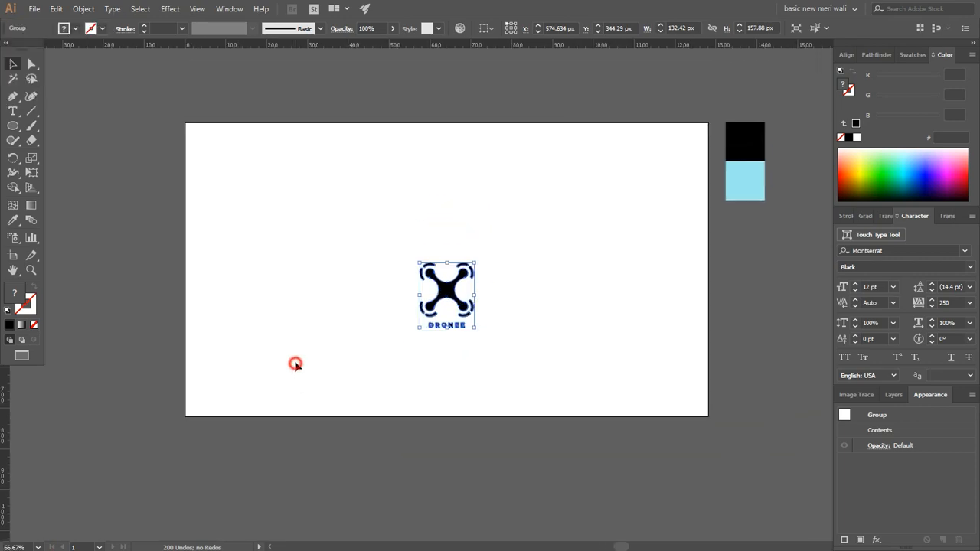
pyautogui.moveTo(12, 125); pyautogui.dragTo(72, 126)
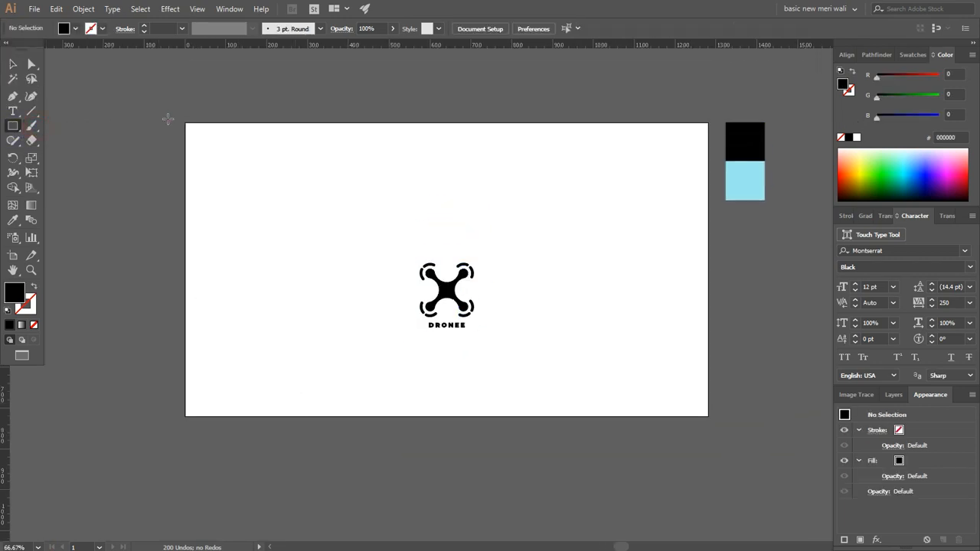
pyautogui.moveTo(182, 121); pyautogui.dragTo(709, 416)
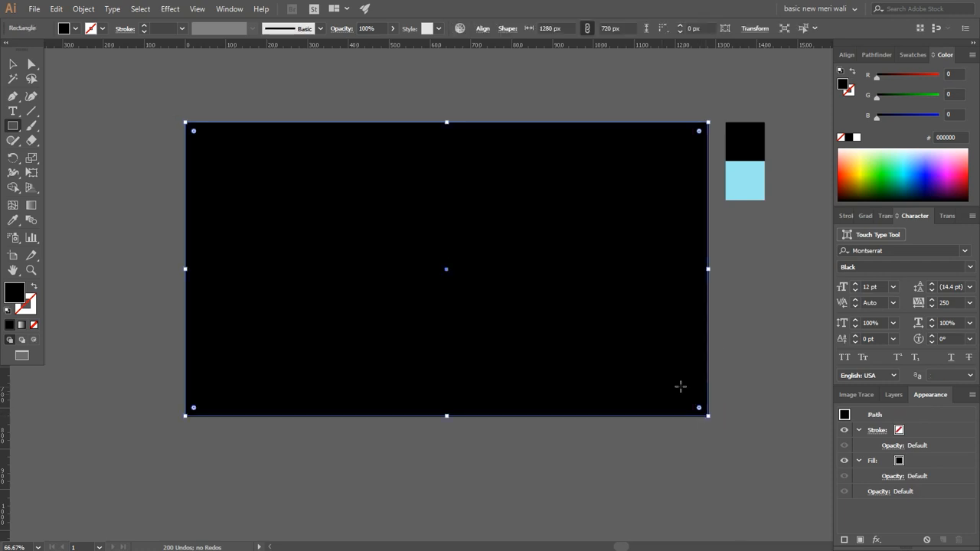
pyautogui.click(12, 220)
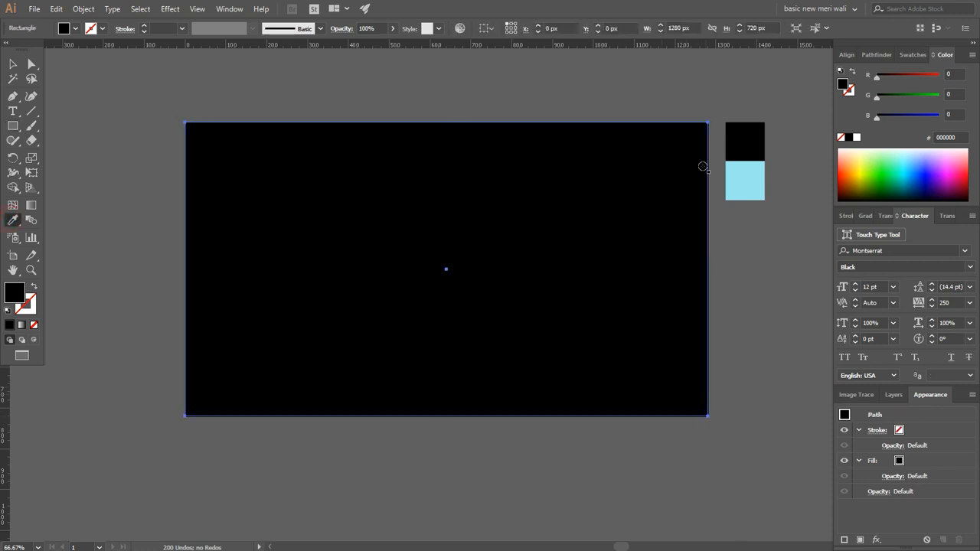
pyautogui.click(744, 174)
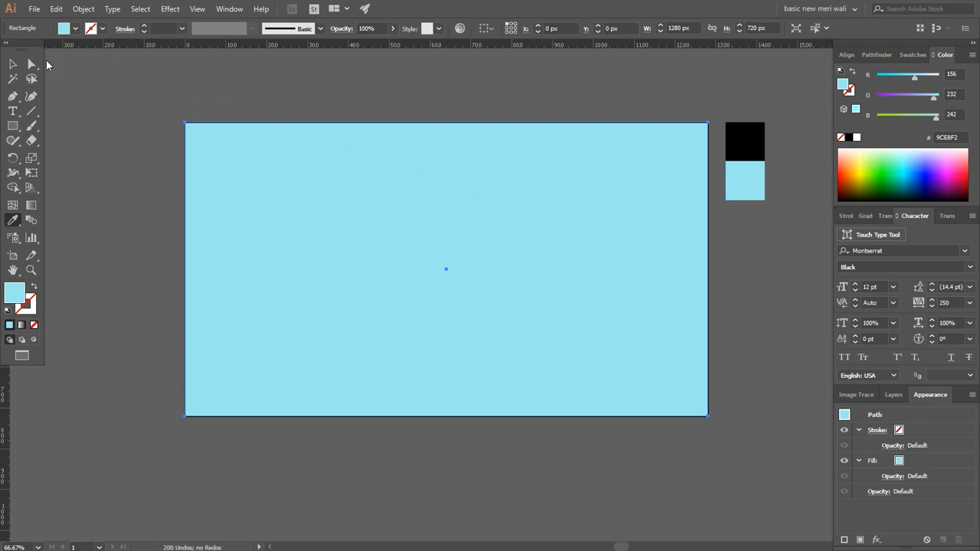
# Step: Send the light-blue background rectangle to the back and lock it
pyautogui.click(13, 64)
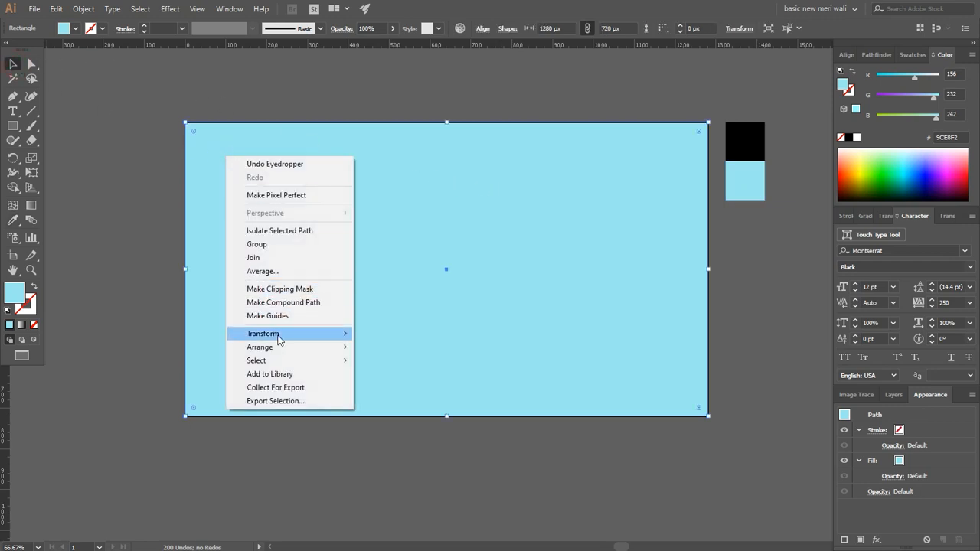
pyautogui.moveTo(287, 350)
pyautogui.click(378, 387)
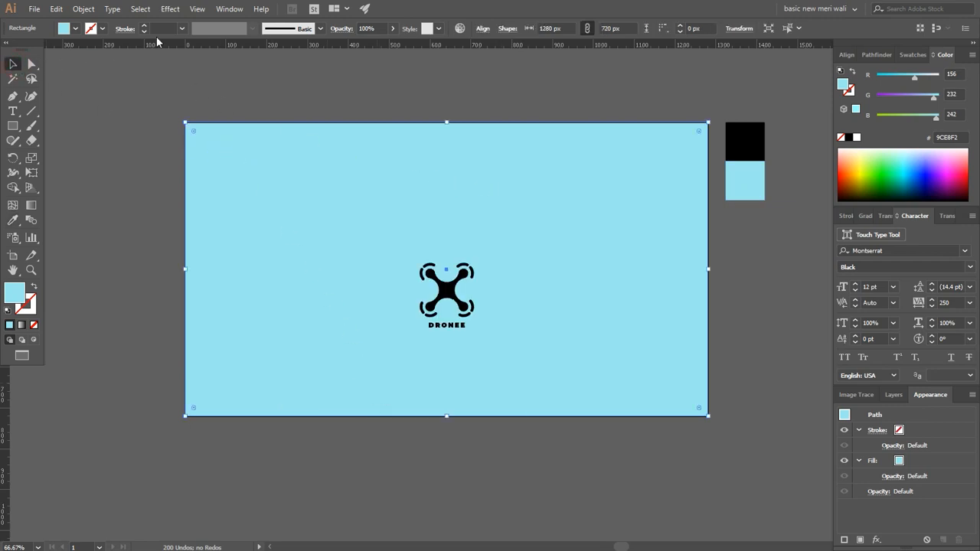
pyautogui.click(84, 8)
pyautogui.moveTo(177, 83)
pyautogui.click(253, 81)
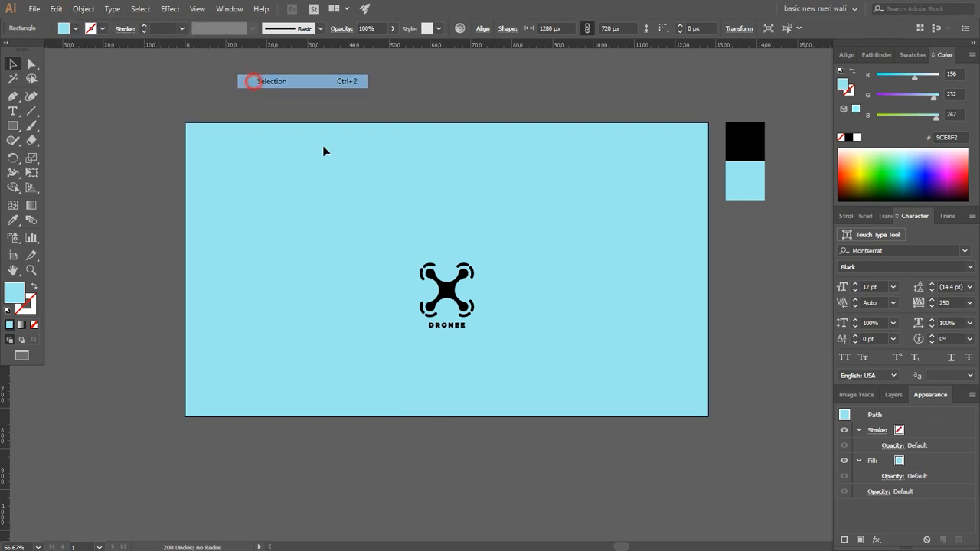
# Step: Scale the logo group up from its centre to about 286 × 342 px and centre it horizontally and vertically on the artboard
pyautogui.click(464, 300)
pyautogui.moveTo(476, 296); pyautogui.dragTo(503, 299)
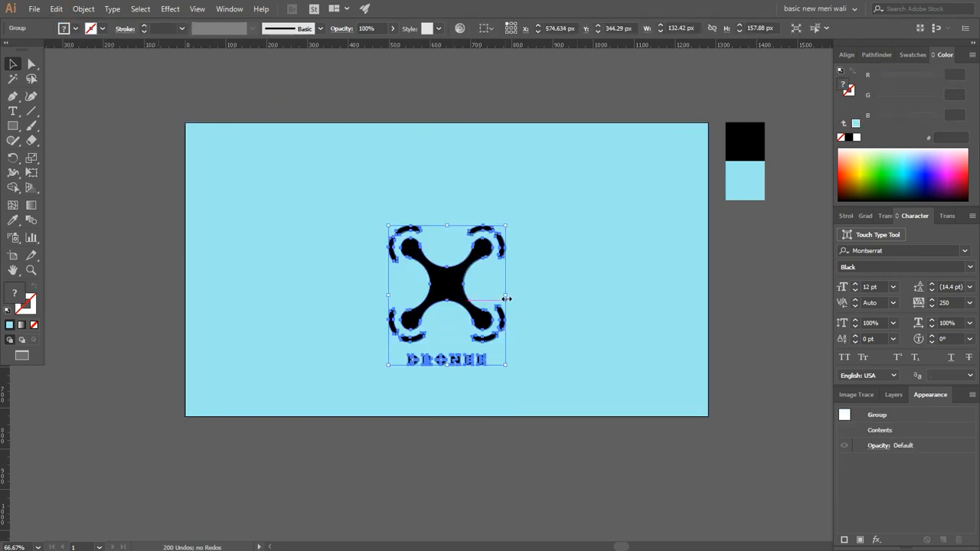
pyautogui.click(487, 29)
pyautogui.click(516, 69)
pyautogui.click(525, 29)
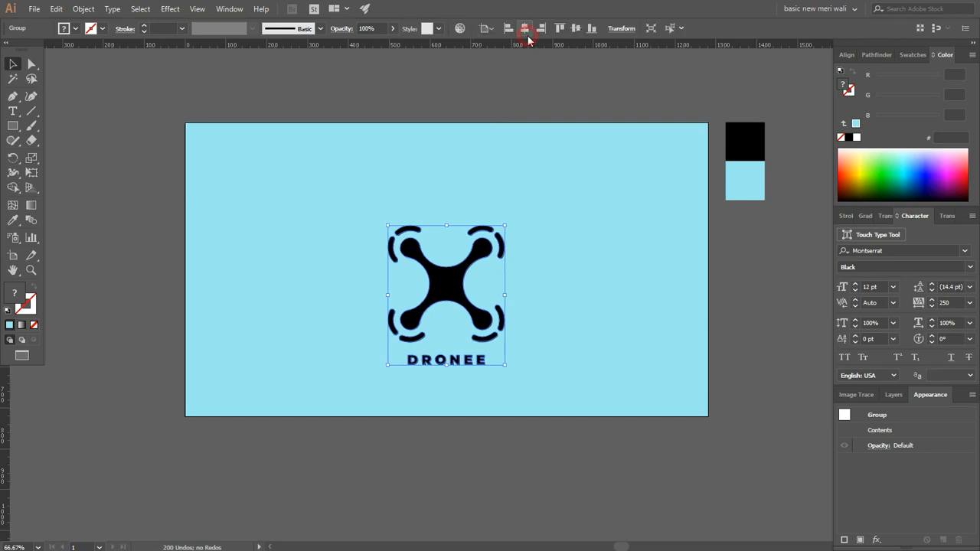
pyautogui.click(576, 29)
pyautogui.click(578, 230)
pyautogui.scroll(2, 542, 255)
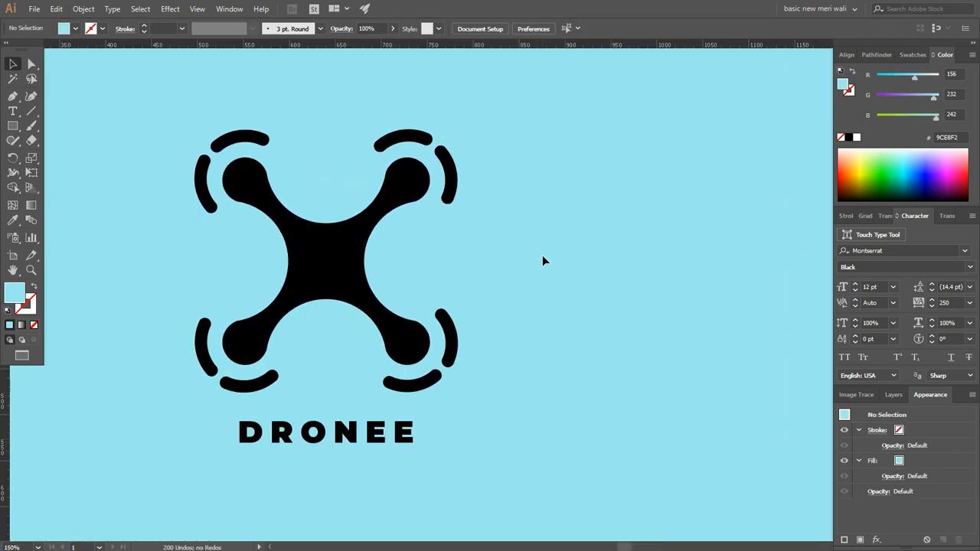